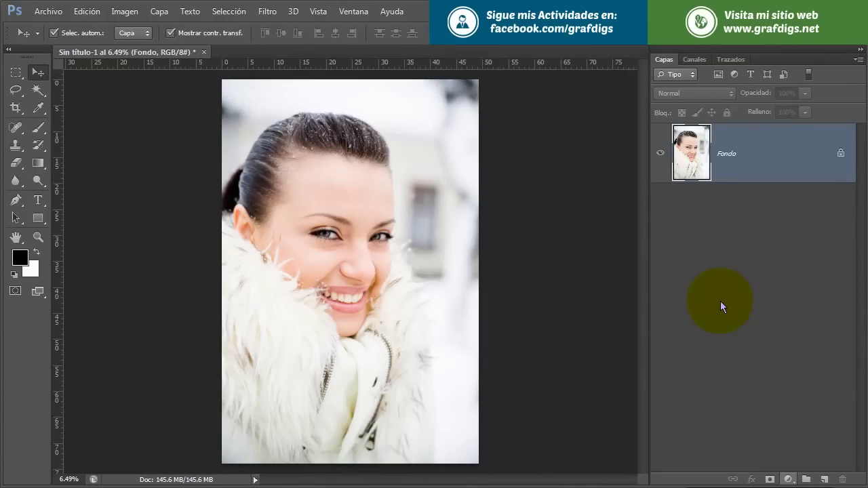
- Zoom in with a marquee around the woman's smiling mouth
left_click(38, 237)
left_click_drag(339, 306, 397, 333)
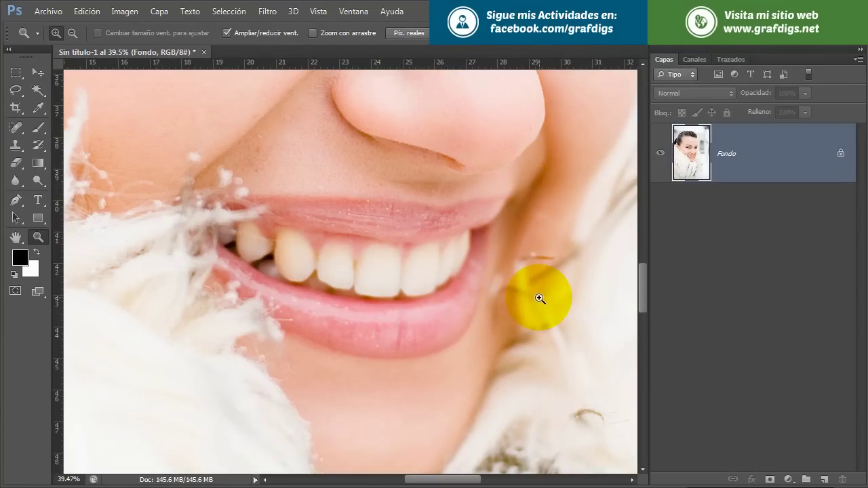
- Duplicate Fondo to Fondo copia and paint a quick mask over the lips with a 120 px brush
key("ctrl+j")
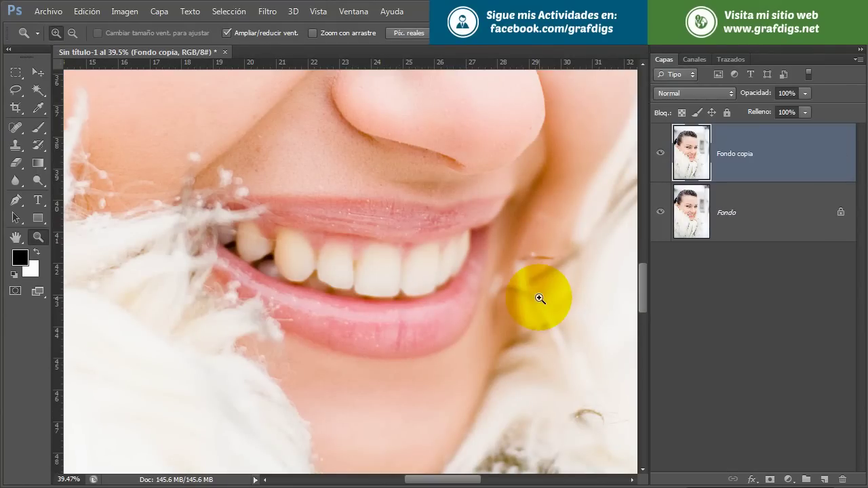
left_click(17, 293)
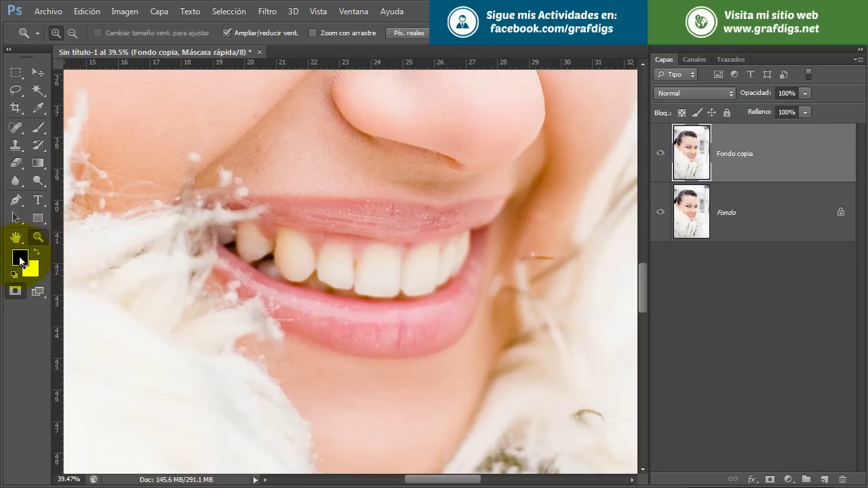
left_click(38, 126)
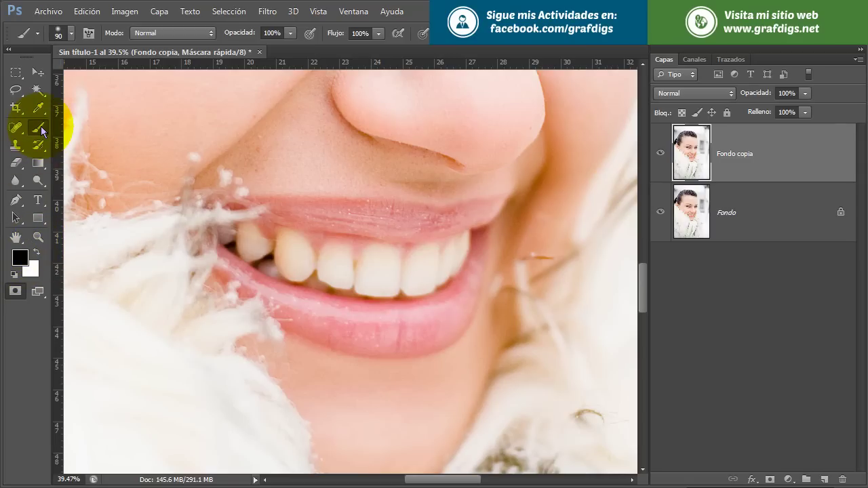
left_click(72, 34)
type("120")
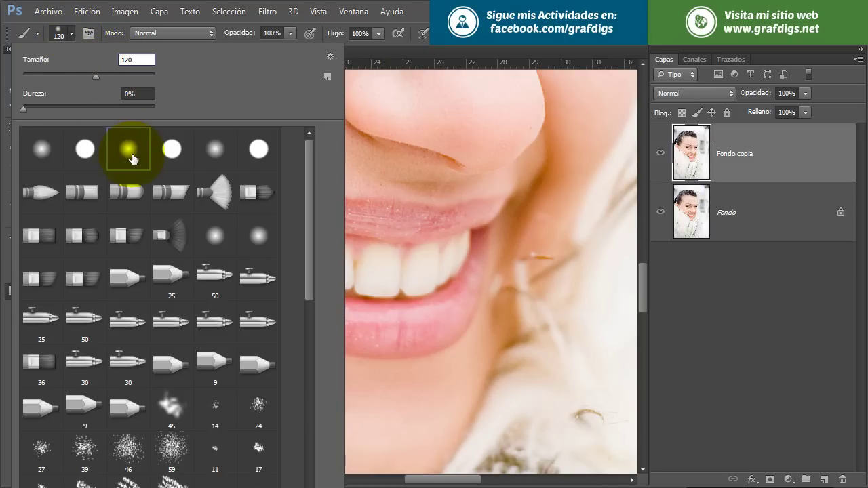
key("Return")
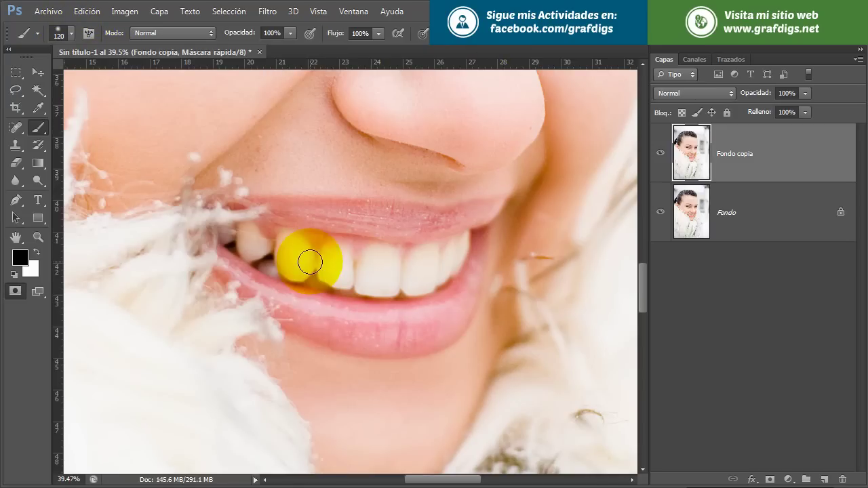
mouse_move(229, 208)
left_mouse_down()
mouse_move(360, 219)
mouse_move(511, 206)
mouse_move(211, 254)
mouse_move(277, 304)
mouse_move(393, 339)
mouse_move(425, 315)
mouse_move(352, 330)
mouse_move(422, 339)
mouse_move(447, 319)
mouse_move(465, 286)
mouse_move(486, 221)
mouse_move(465, 300)
mouse_move(423, 329)
mouse_move(240, 274)
mouse_move(209, 199)
mouse_move(188, 207)
left_mouse_up()
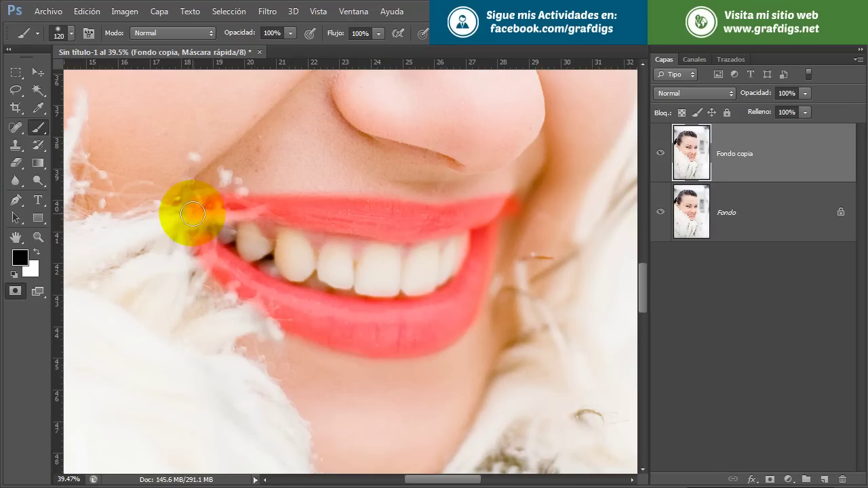
- Exit Quick Mask and invert the selection so only the lips are selected
left_click(16, 293)
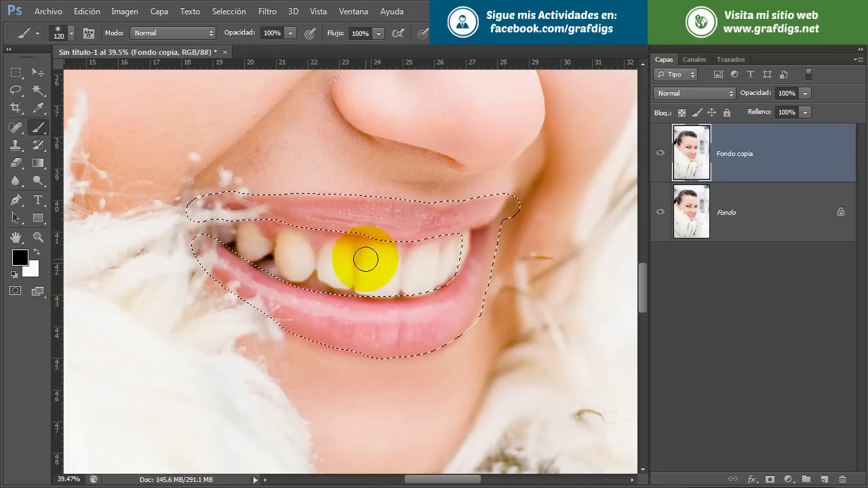
left_click(233, 17)
left_click(223, 64)
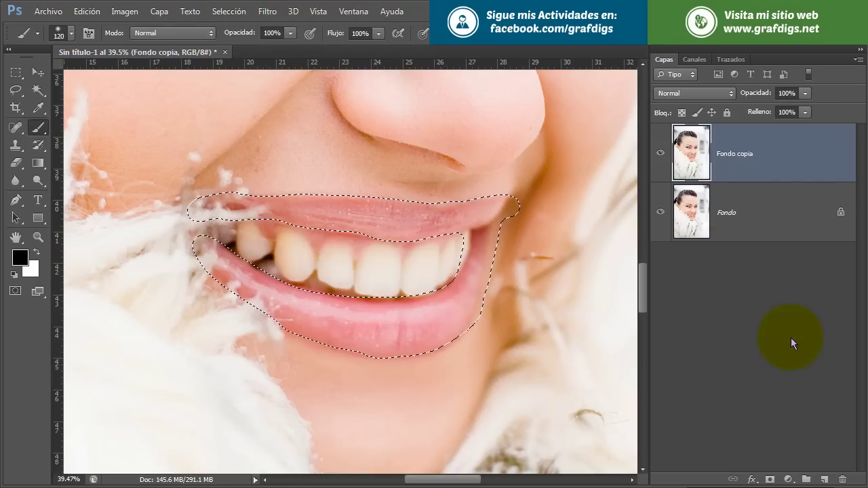
- Add a Color uniforme fill layer in dark red 2a0000 over the lips
left_click(789, 479)
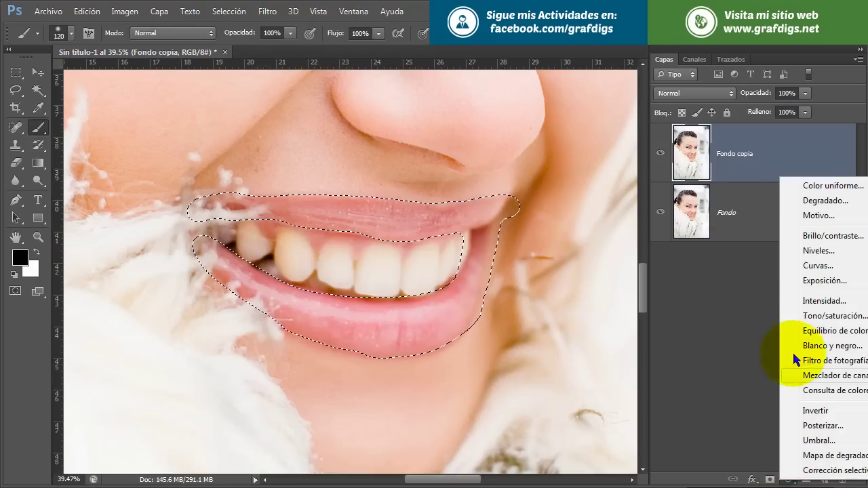
left_click(802, 189)
left_click_drag(726, 147, 661, 151)
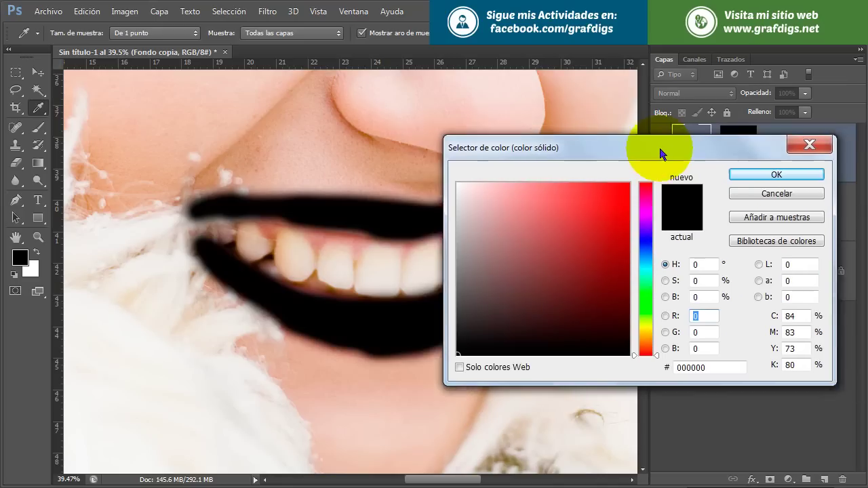
left_click(712, 363)
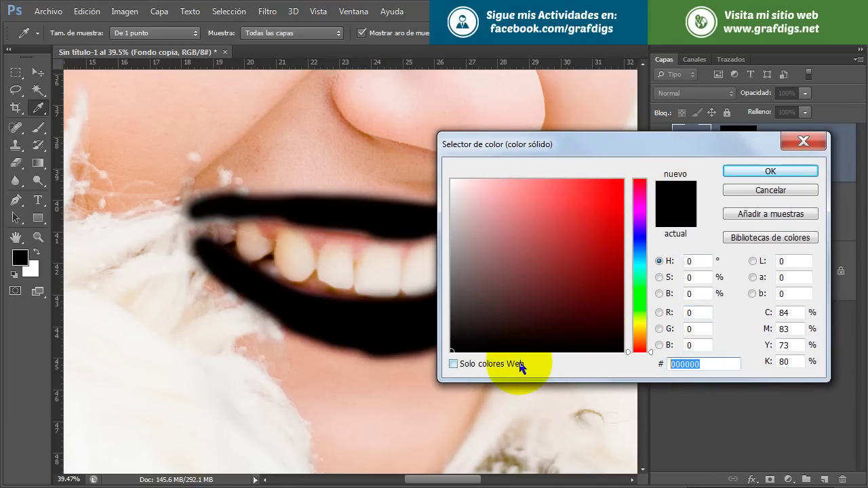
type("2")
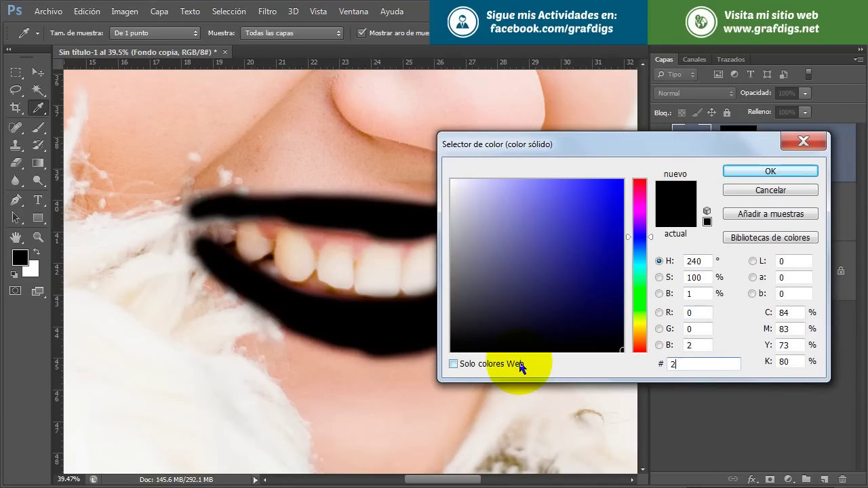
type("a000")
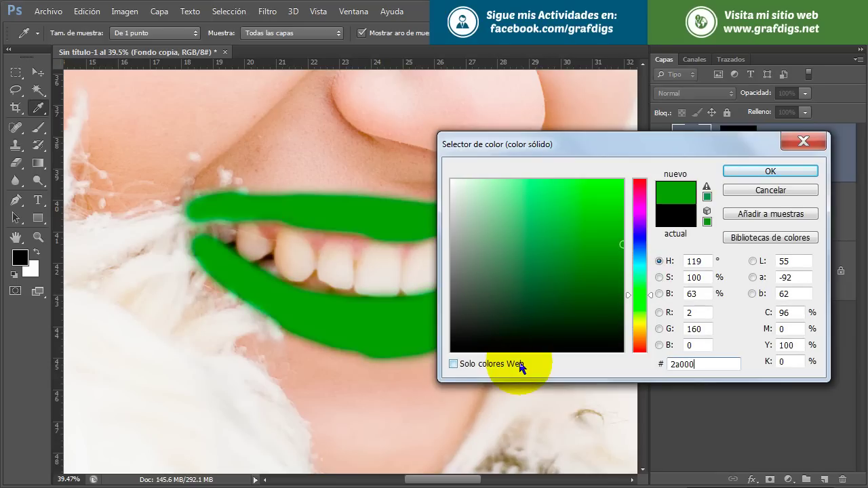
type("0")
left_click(736, 173)
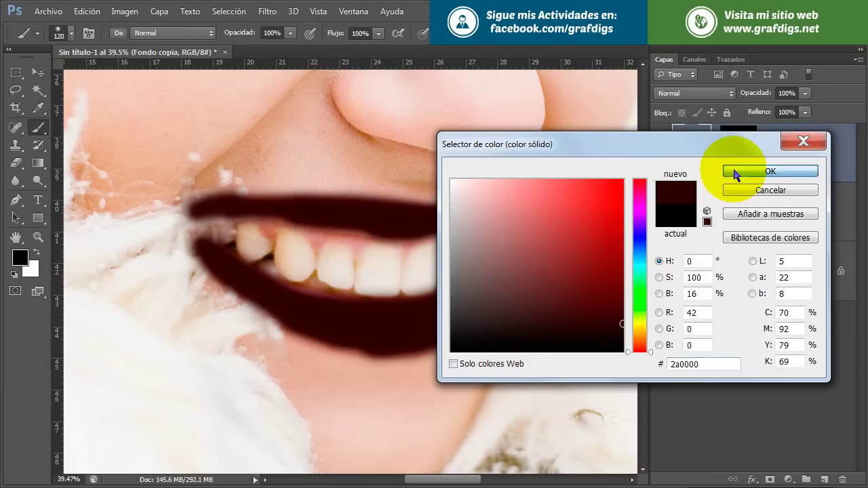
left_click(713, 93)
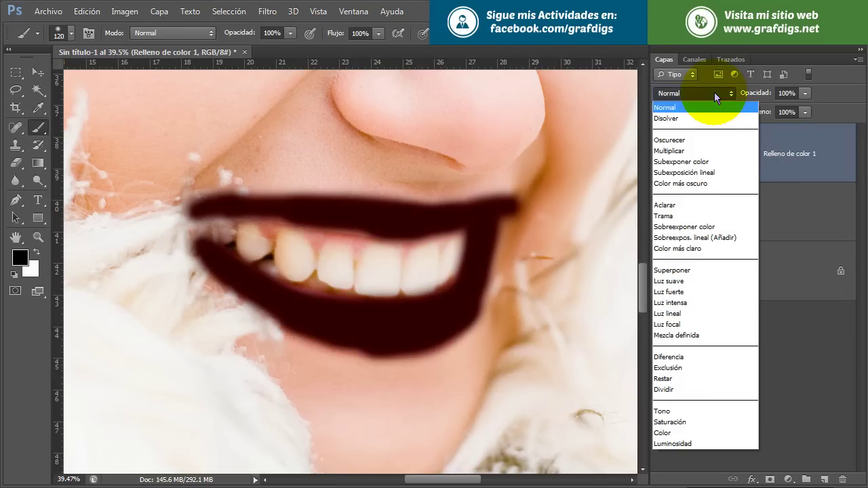
- Set Relleno de color 1 to Superponer blend mode at 80% opacity, targeting its mask
left_click(686, 270)
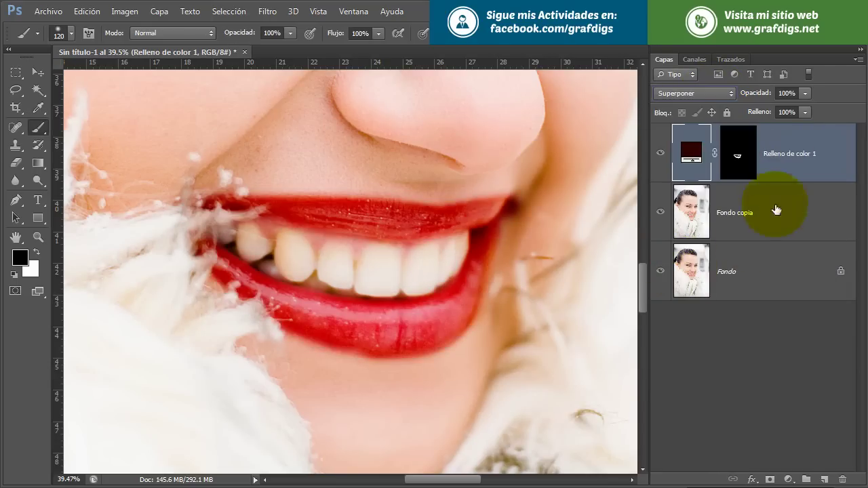
left_click(795, 93)
type("80")
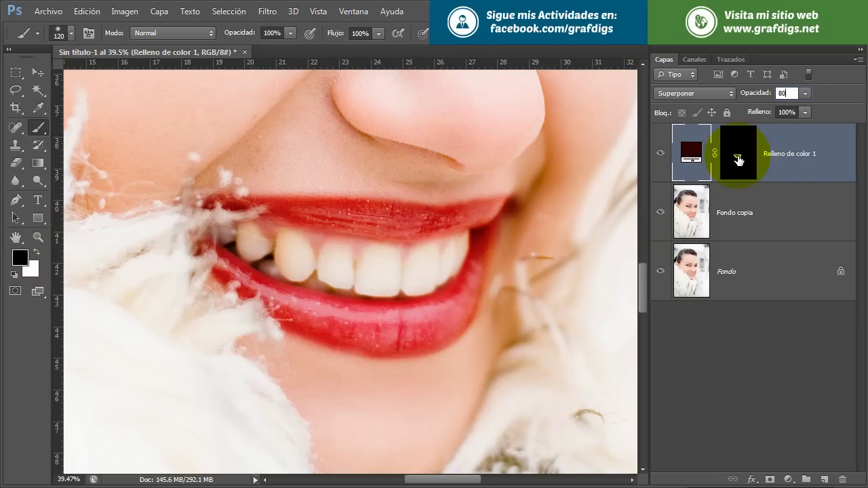
left_click(738, 160)
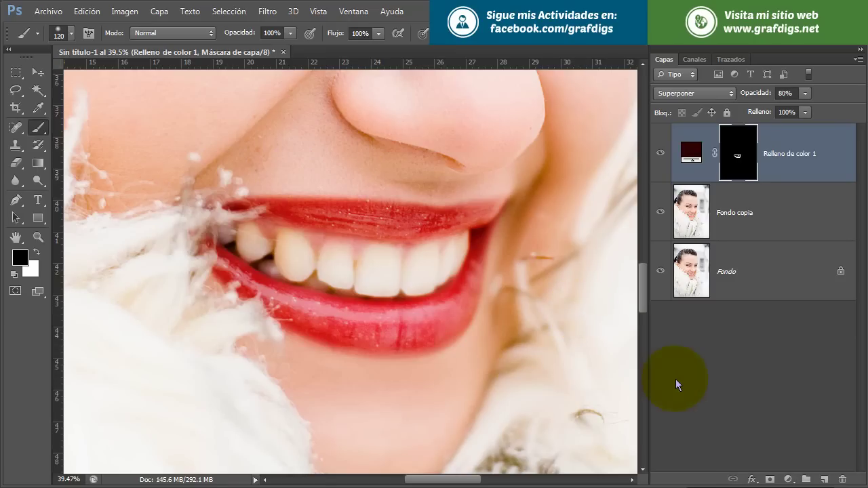
- Add a new layer named Brillo and make white the foreground colour
left_click(824, 479)
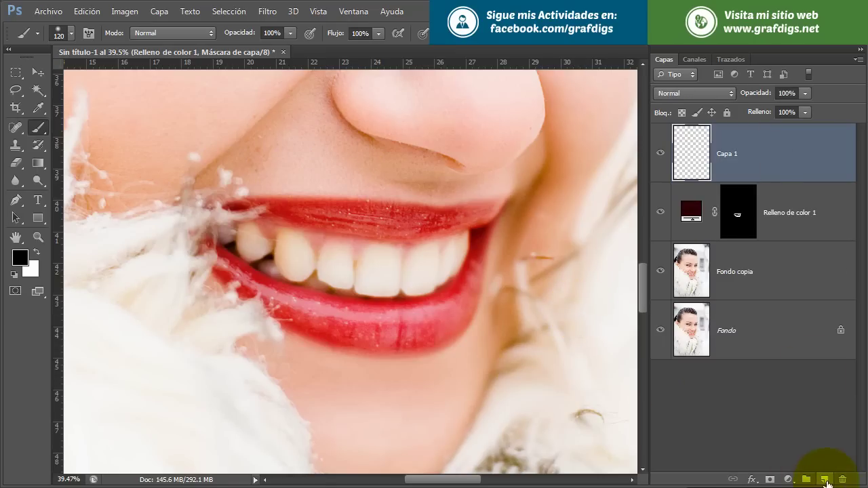
double_click(724, 154)
type("rillo")
key("Return")
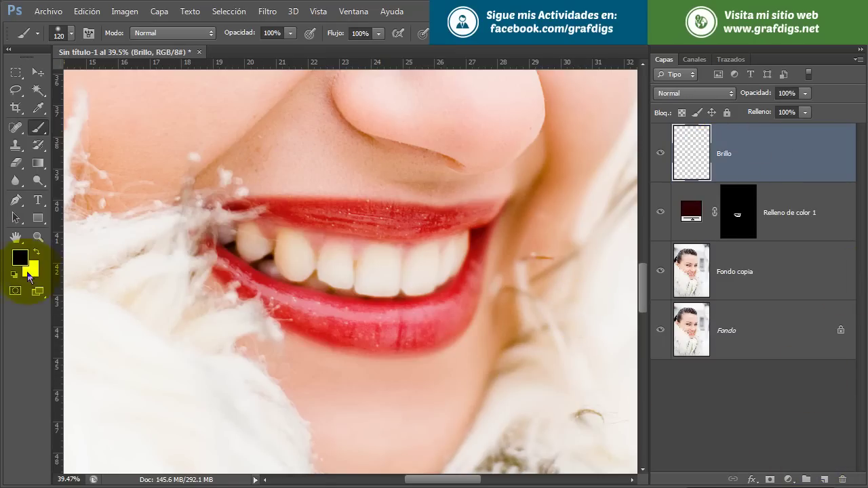
key("d")
key("x")
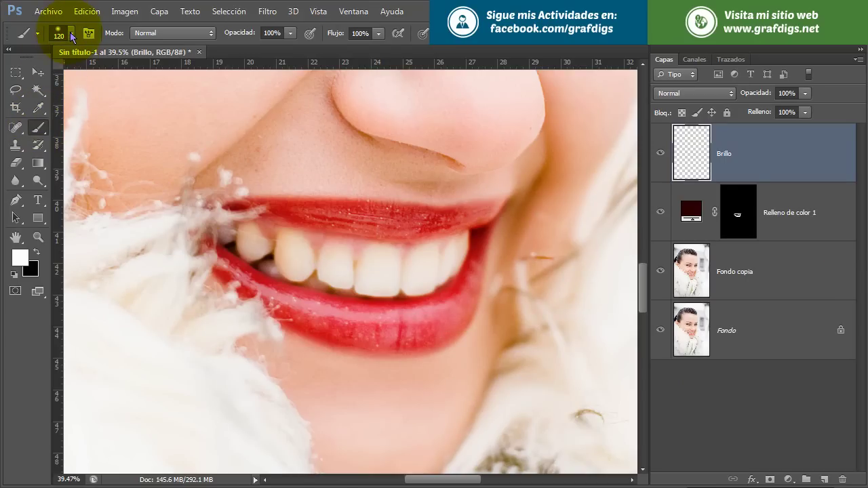
- Paint white highlights along the upper and lower lips with a 90 px soft round brush
left_click(72, 36)
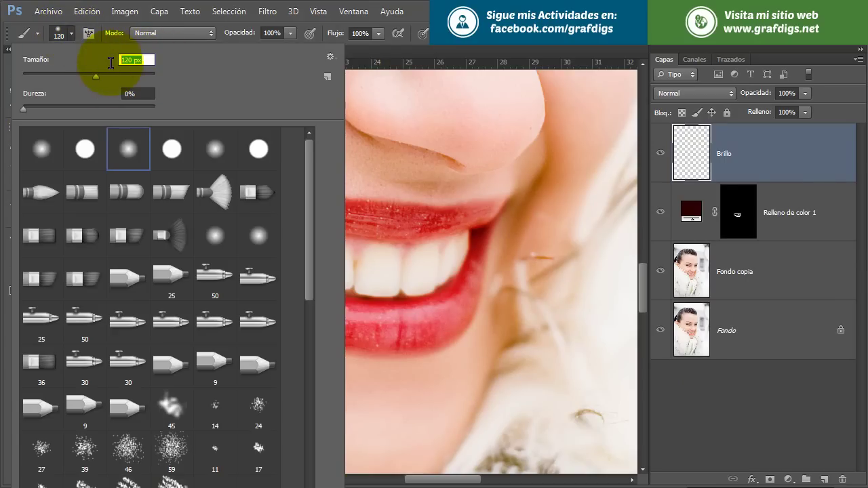
type("90")
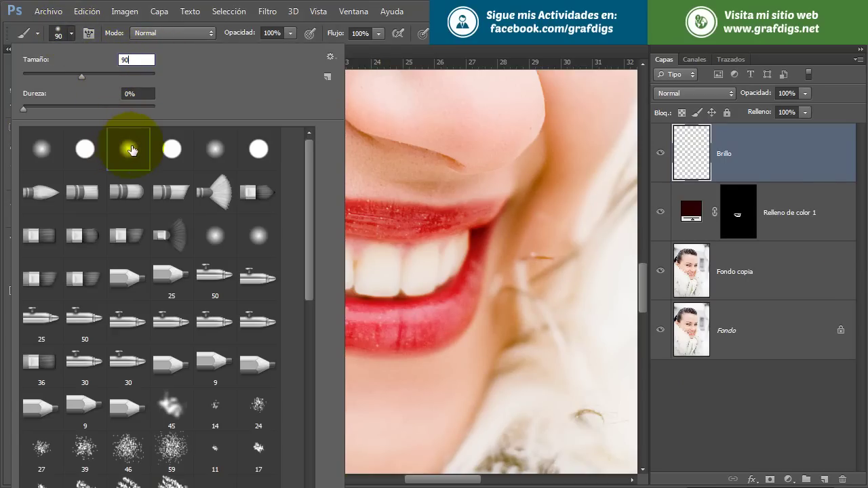
double_click(132, 151)
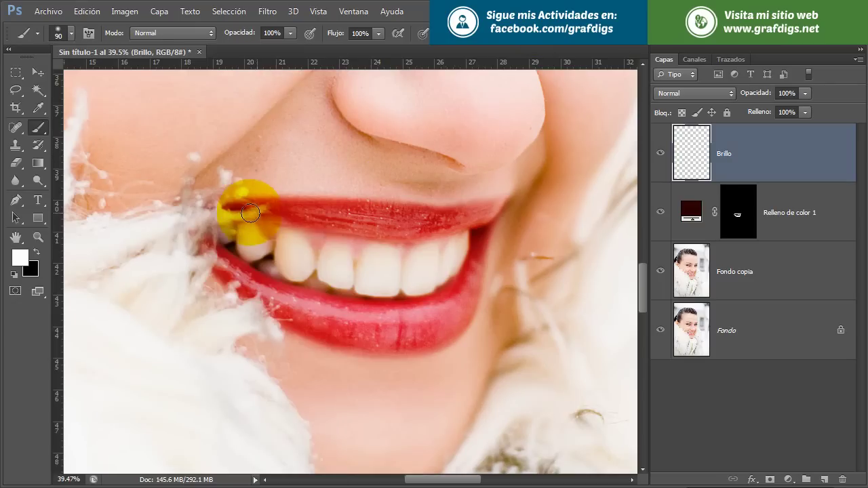
mouse_move(252, 209)
left_mouse_down()
mouse_move(433, 222)
mouse_move(494, 214)
left_mouse_up()
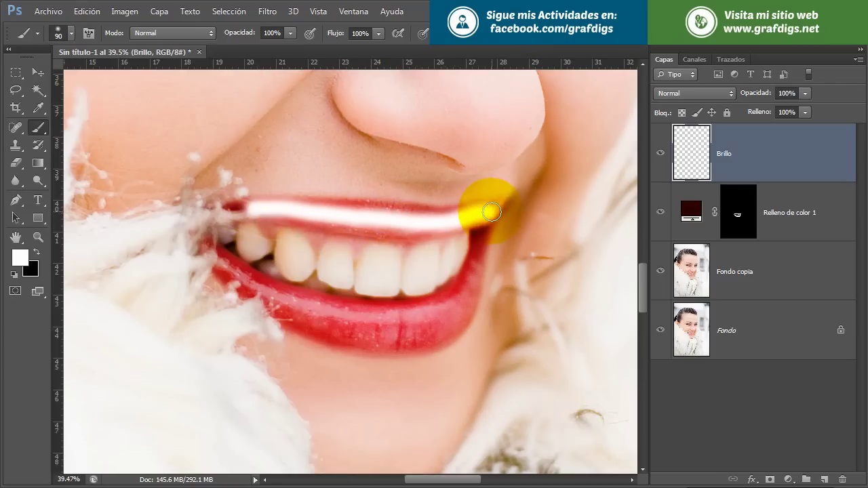
mouse_move(219, 259)
left_mouse_down()
mouse_move(277, 287)
mouse_move(407, 319)
mouse_move(475, 289)
left_mouse_up()
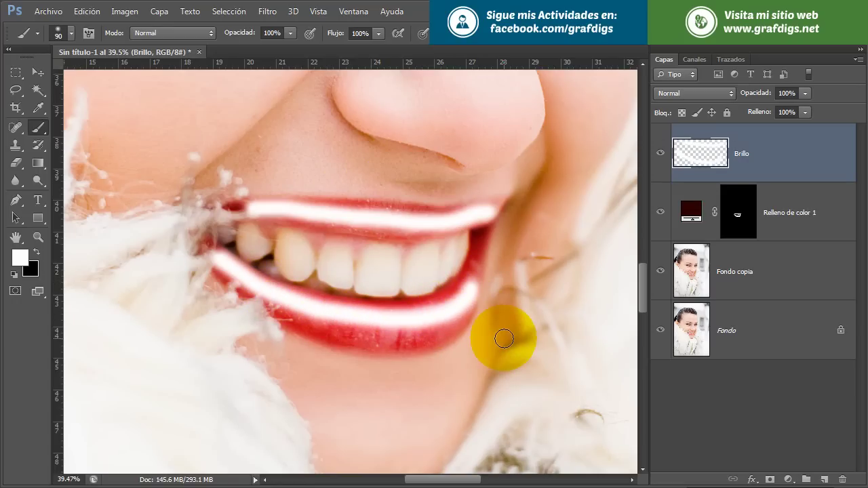
- Open Brillo's Opciones de fusión and enable Bisel y relieve with a 90° angle
right_click(771, 157)
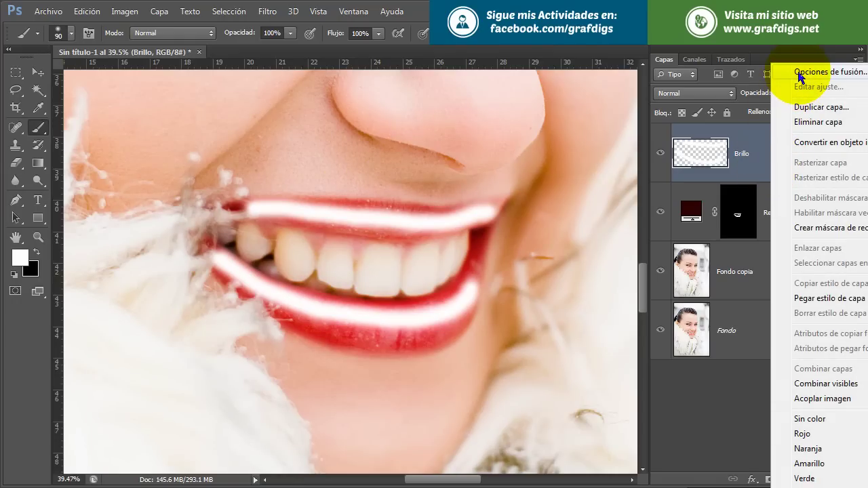
left_click(800, 72)
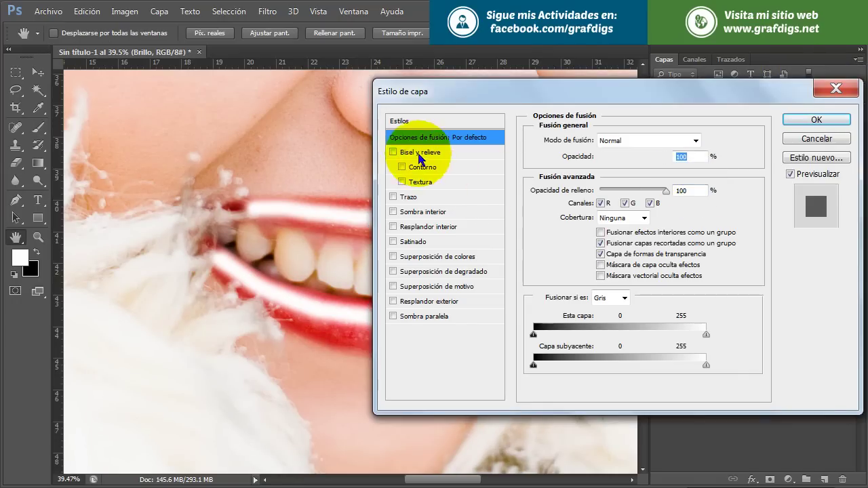
left_click(417, 152)
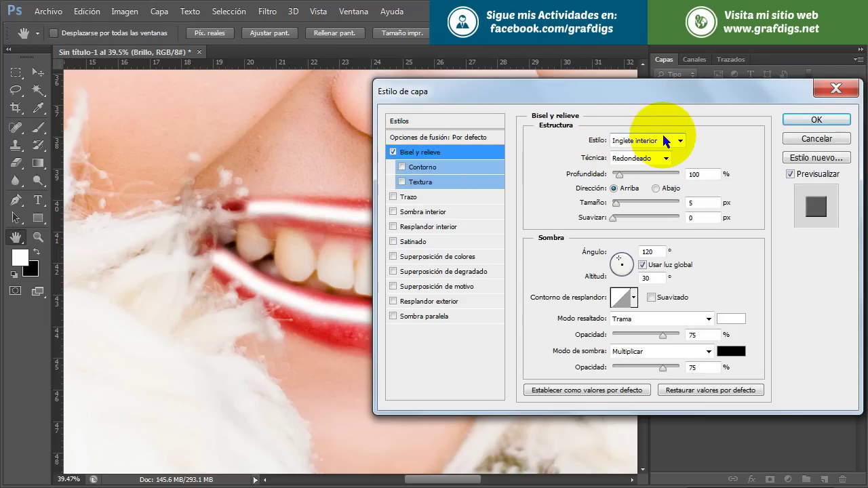
double_click(693, 175)
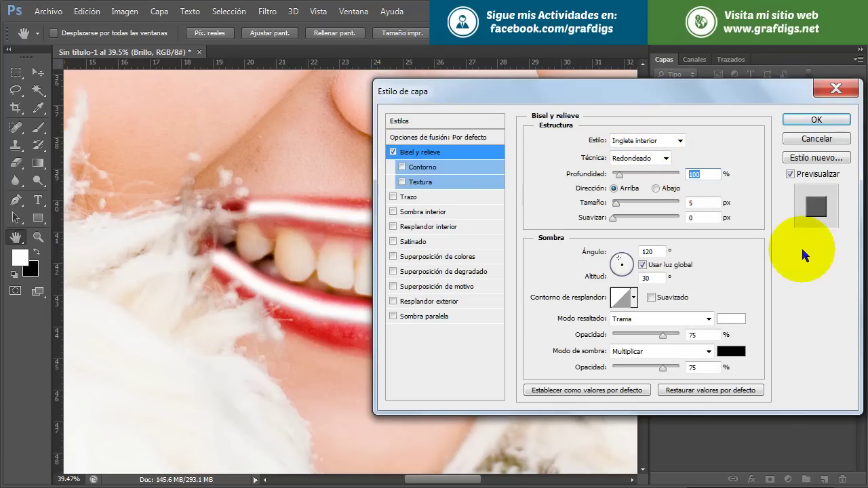
double_click(693, 203)
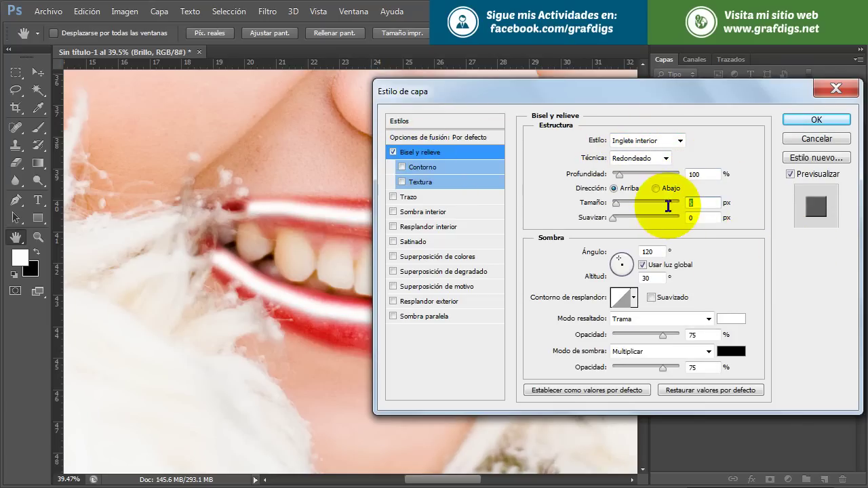
double_click(655, 252)
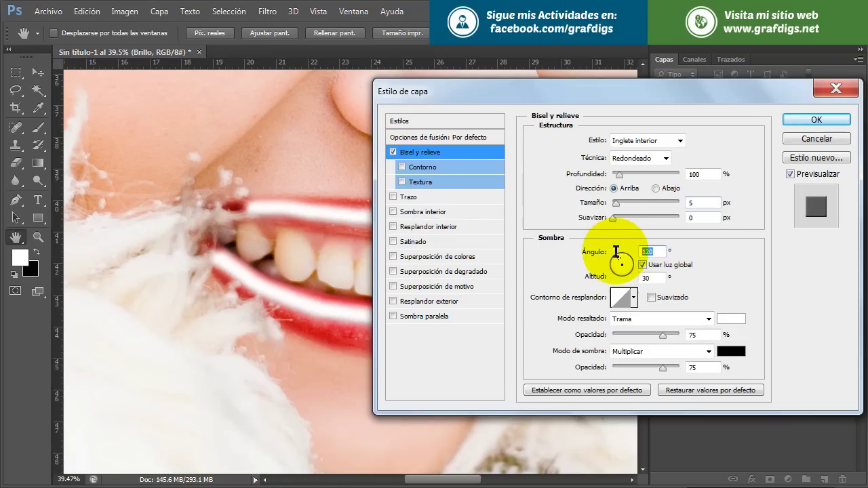
type("90")
key("Tab")
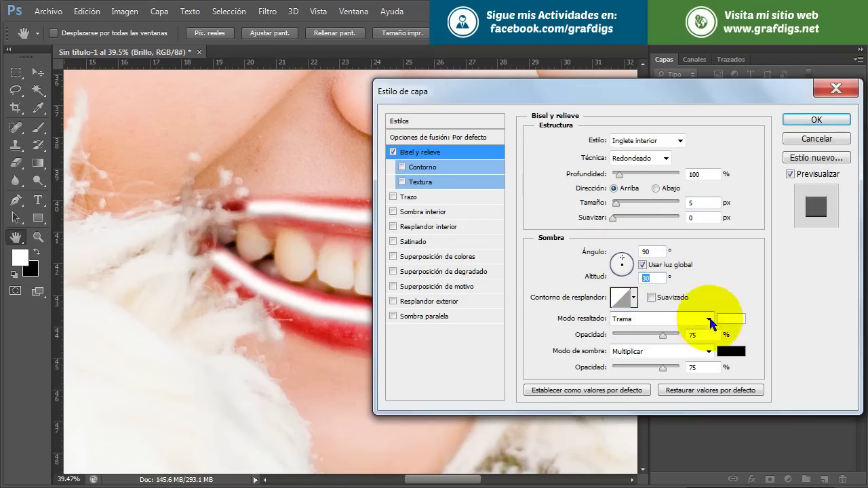
- Set the bevel's shadow colour to pure white
left_click(695, 334)
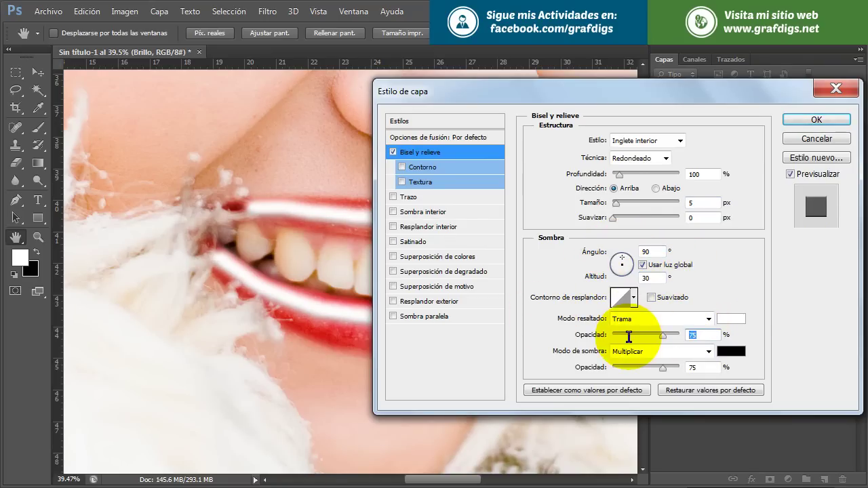
left_click(731, 351)
left_click_drag(547, 295, 434, 166)
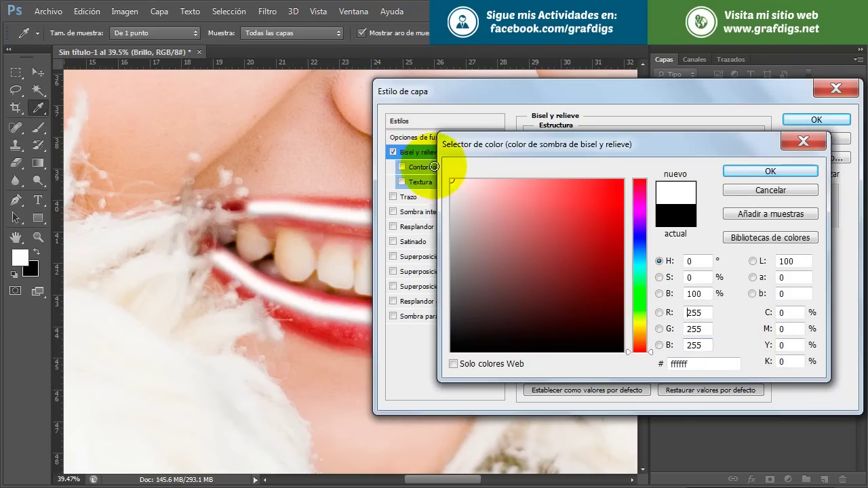
left_click(746, 173)
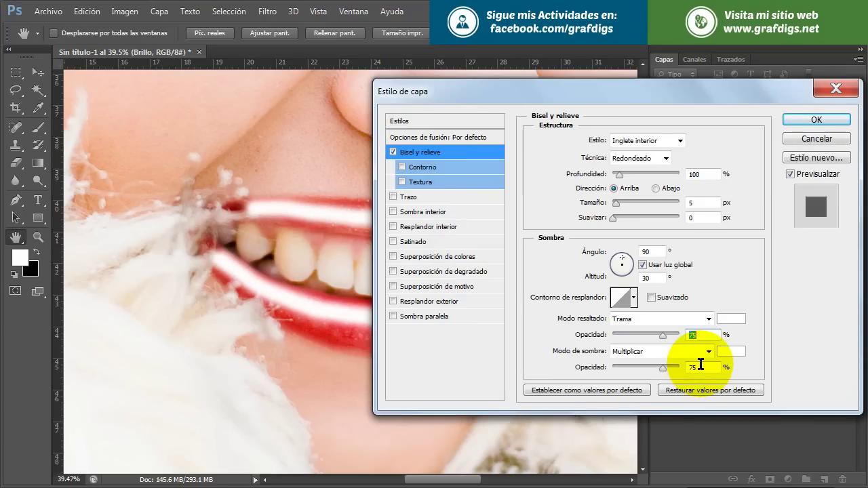
- Add a white Normal Sombra interior at 100% opacity with 22 px distance and 32 px size
left_click(420, 212)
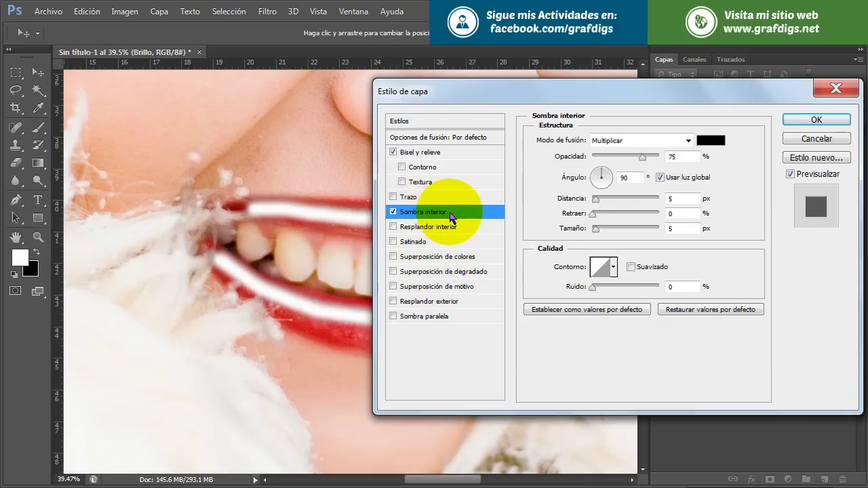
left_click(606, 140)
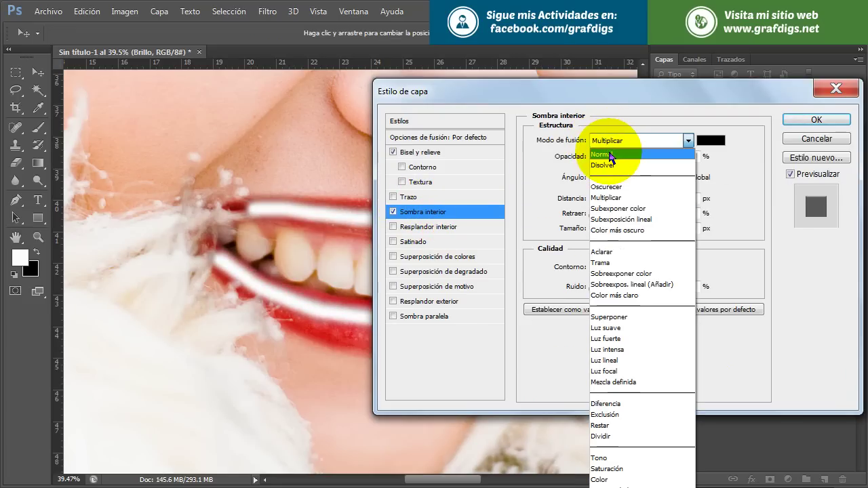
left_click(609, 155)
left_click(711, 141)
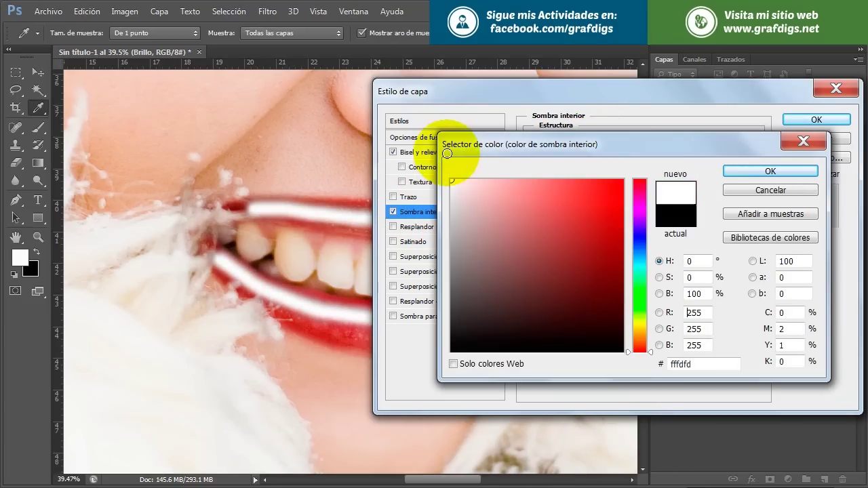
left_click(754, 169)
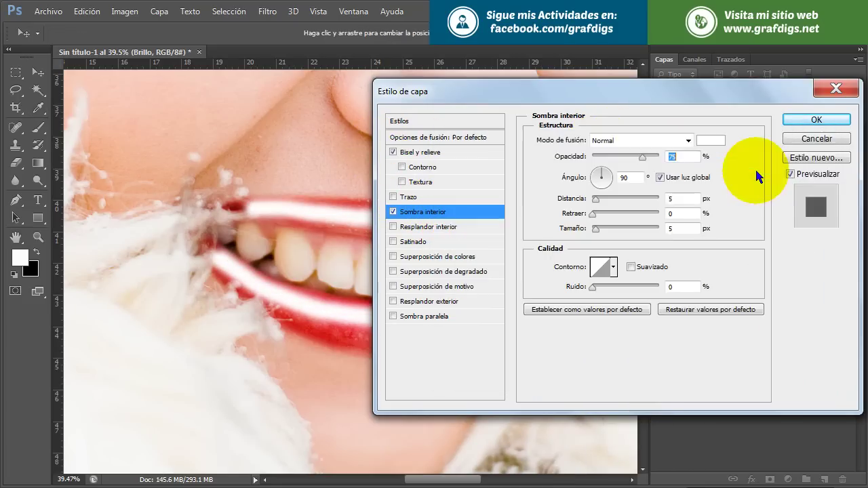
type("100")
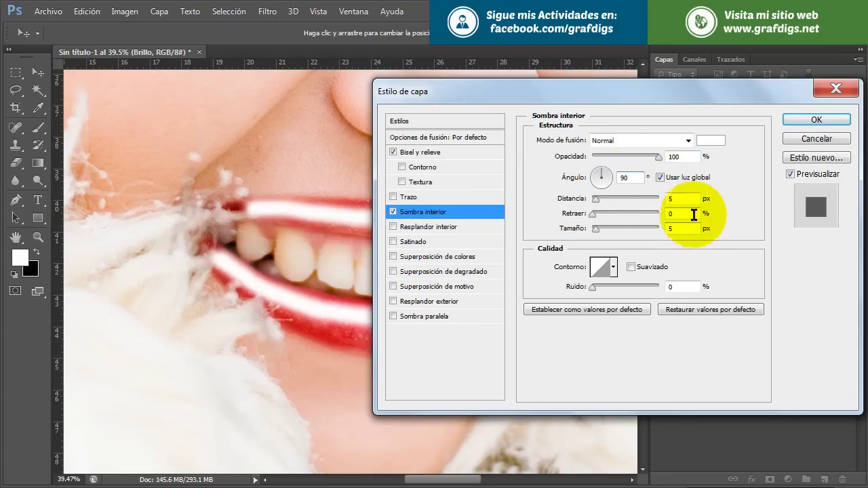
double_click(669, 199)
type("22")
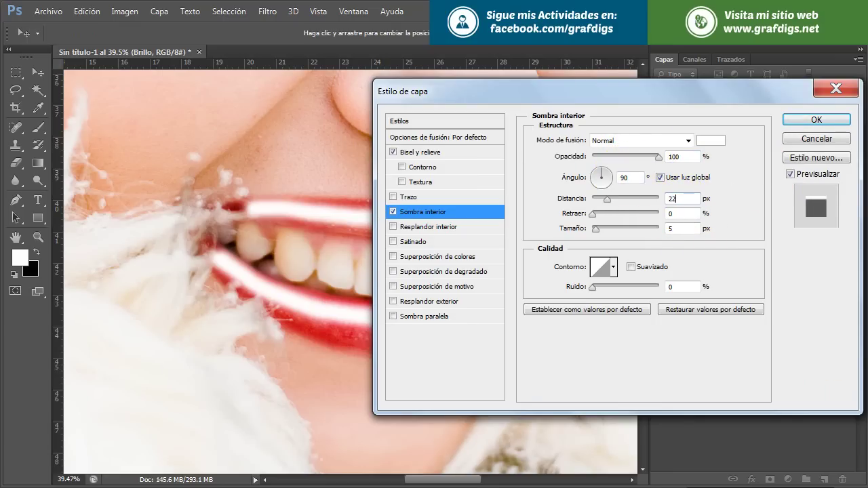
double_click(681, 228)
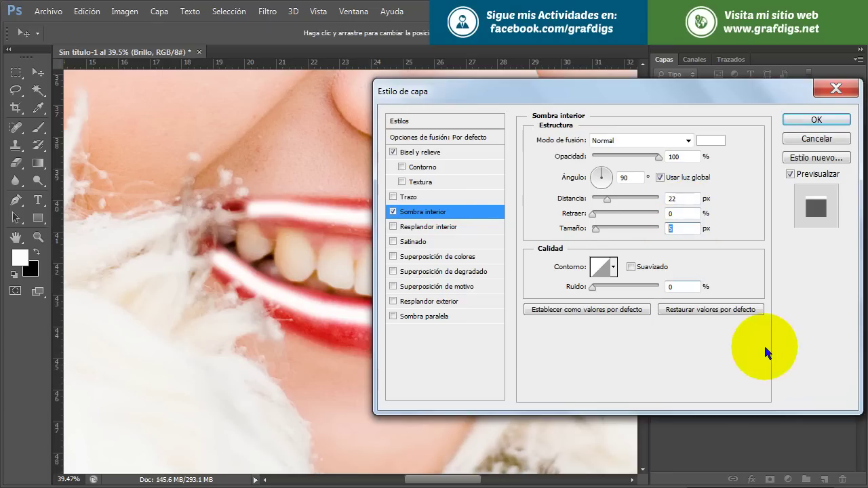
- Finish the 32 px shadow size and add a white Normal Resplandor interior at 75% opacity
type("32")
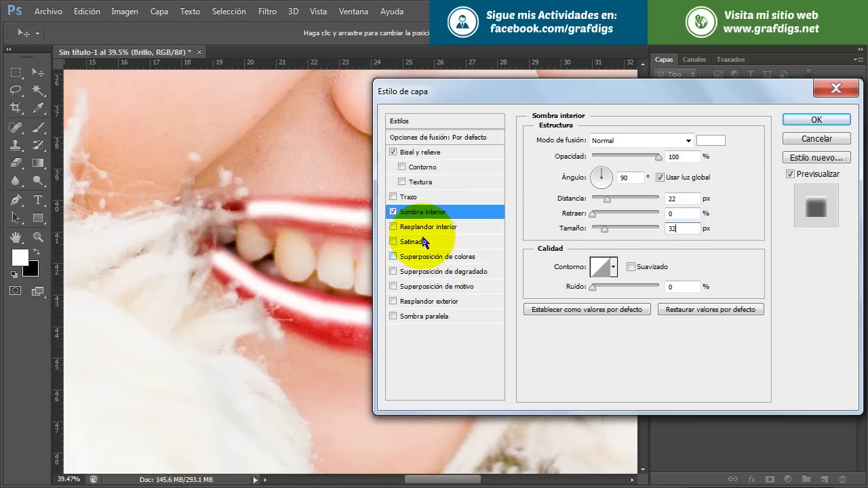
left_click(415, 228)
left_click(610, 141)
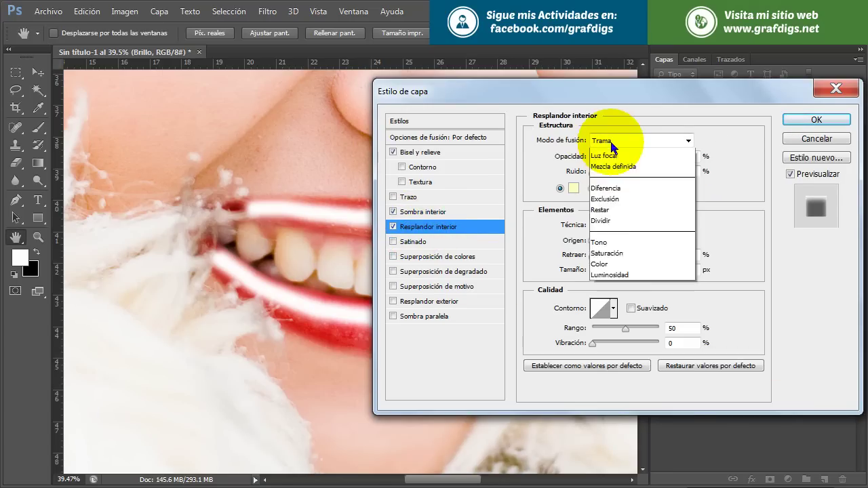
left_click(603, 156)
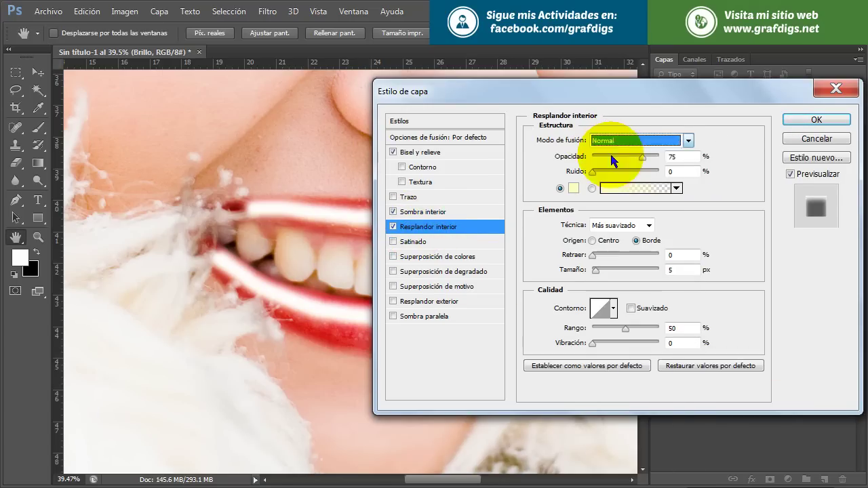
left_click(680, 158)
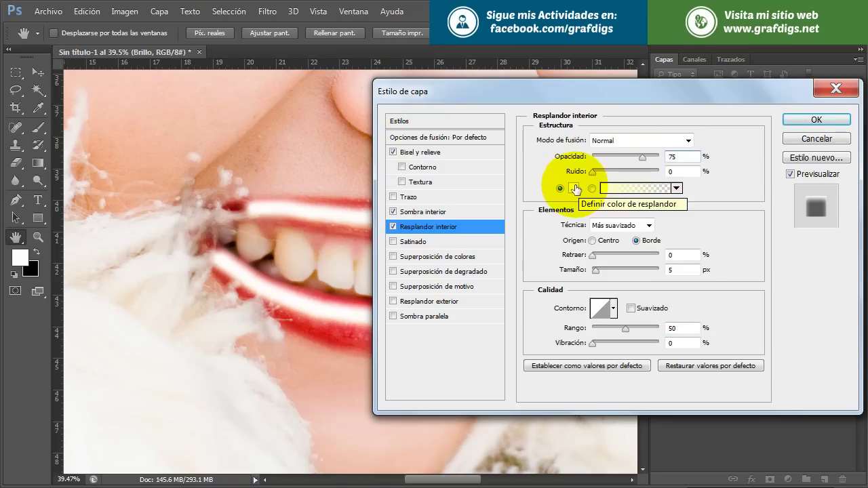
left_click(573, 183)
left_click(430, 153)
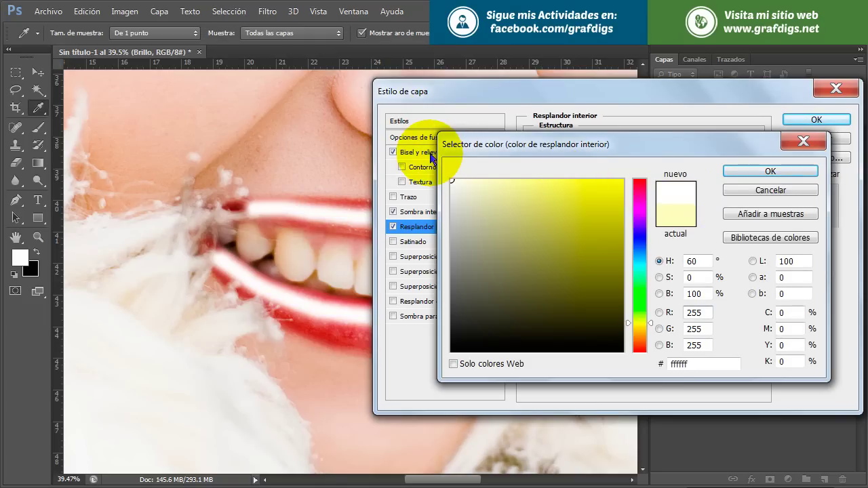
left_click(756, 170)
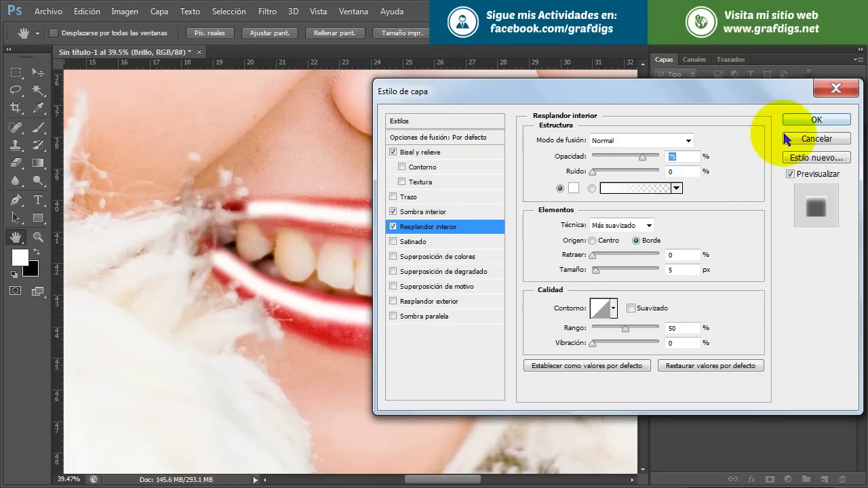
- Apply the styles, set Brillo to 0% fill and 45% opacity, and convert it to a smart object
left_click(803, 122)
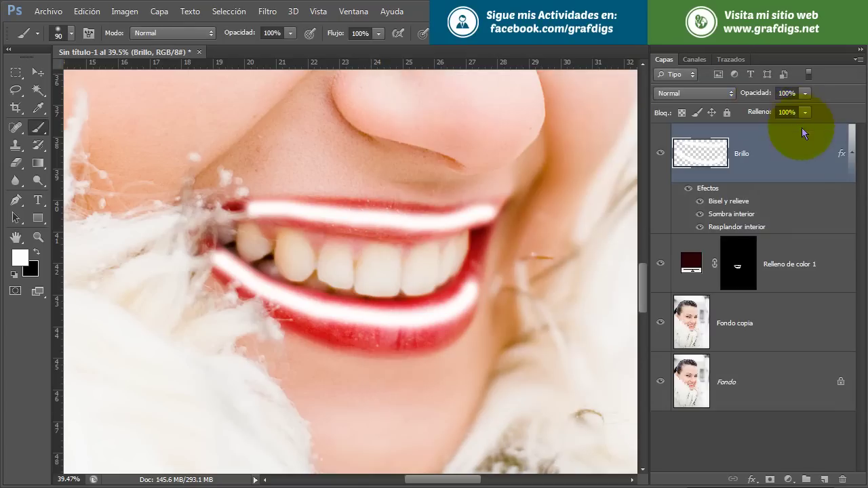
left_click_drag(761, 115, 444, 116)
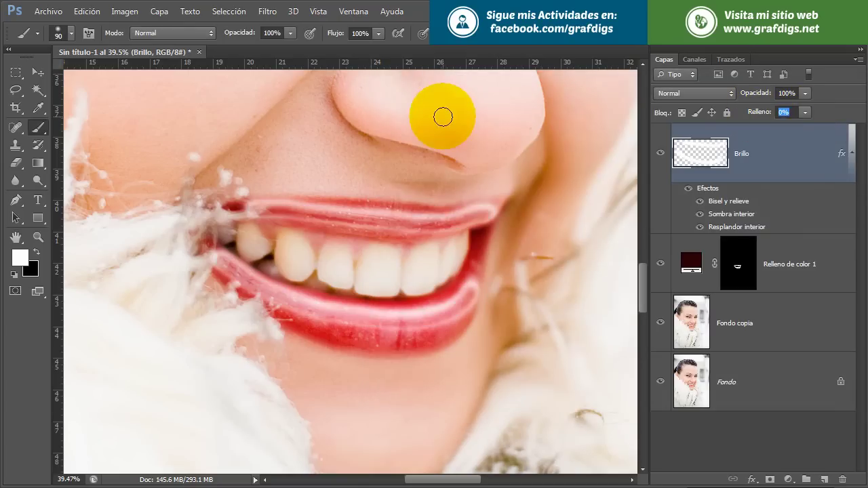
left_click_drag(794, 93, 728, 98)
type("45")
right_click(745, 155)
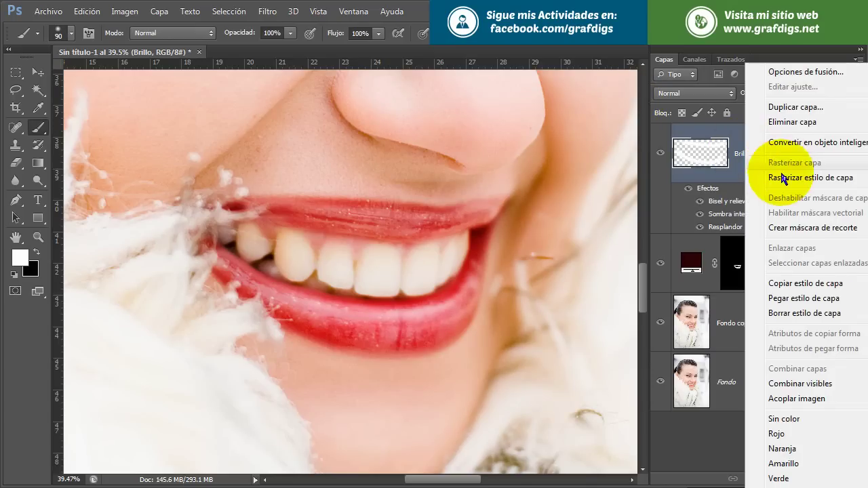
left_click(787, 144)
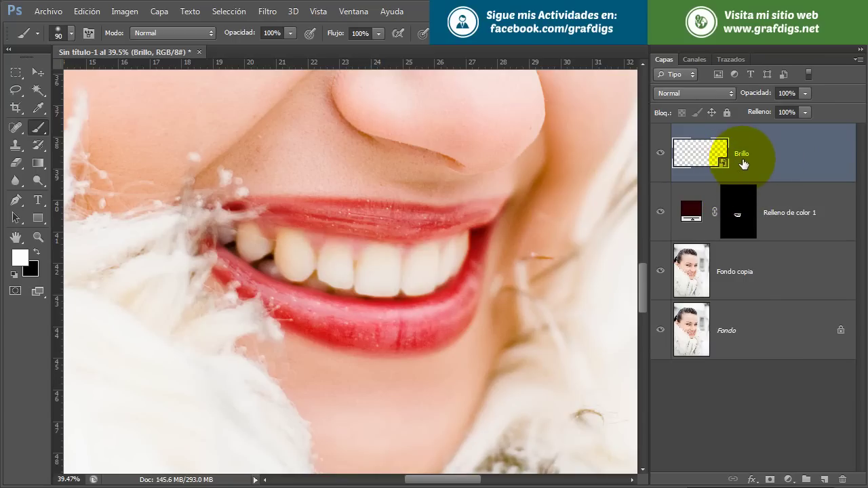
- Apply a 10-pixel Desenfoque gaussiano smart filter to the Brillo layer
left_click(267, 12)
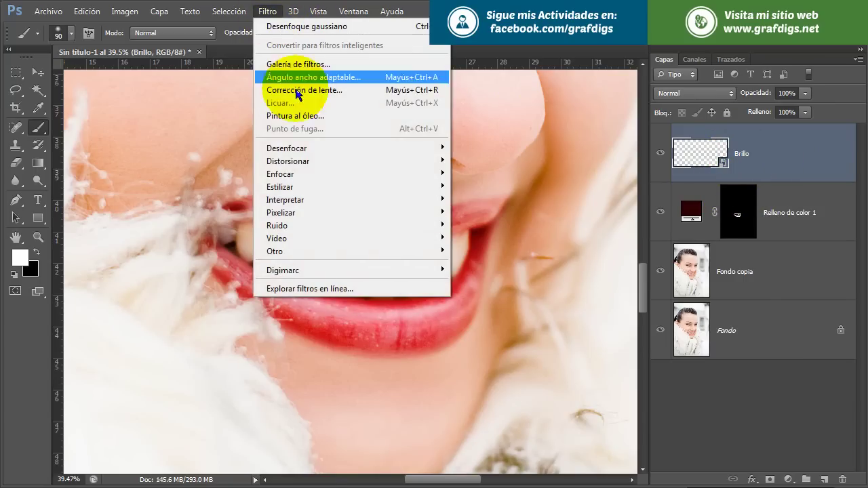
mouse_move(286, 148)
left_click(520, 279)
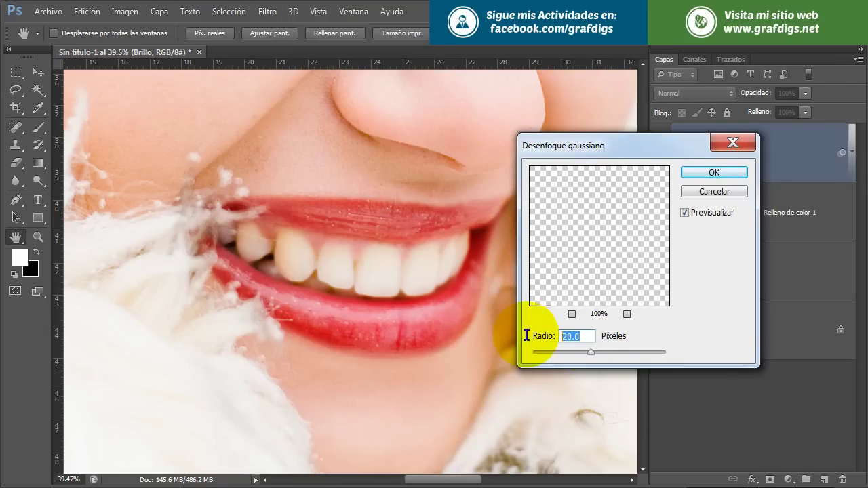
type("10")
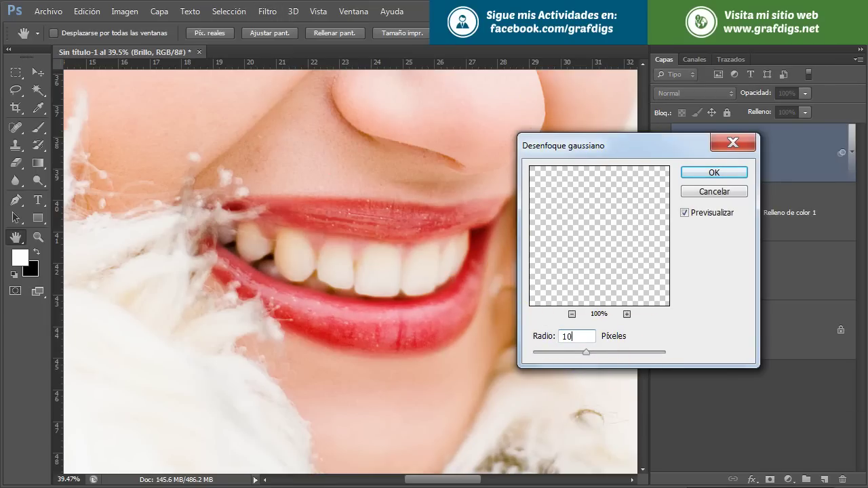
left_click(711, 175)
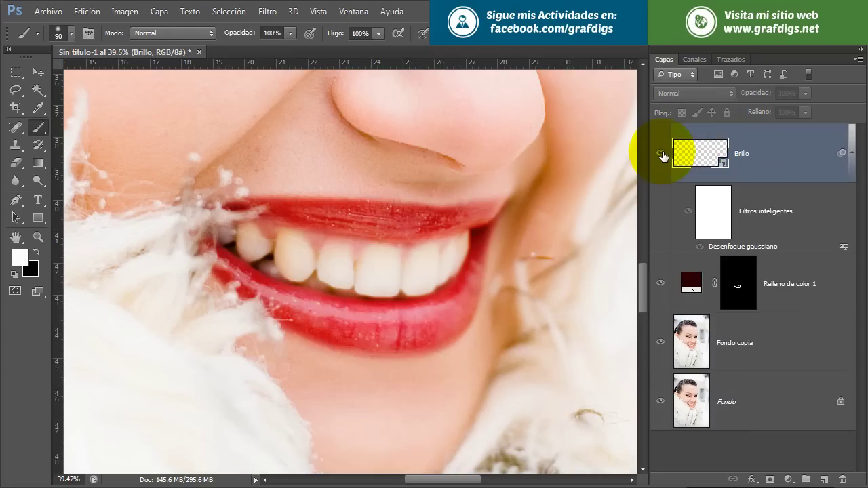
- Compare the lips with the blurred Brillo gloss layer on and off, then zoom out to the whole portrait
left_click(660, 155)
left_click(661, 155)
left_click(661, 155)
left_click(661, 155)
left_click(661, 155)
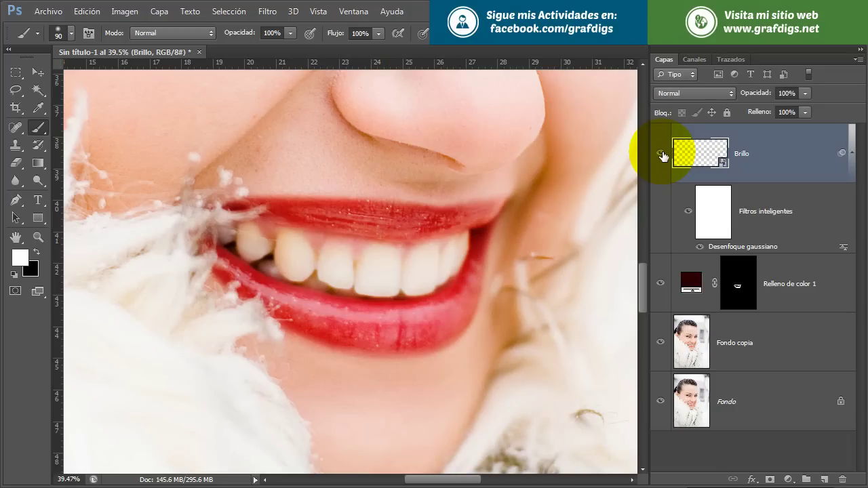
left_click(660, 155)
left_click(661, 155)
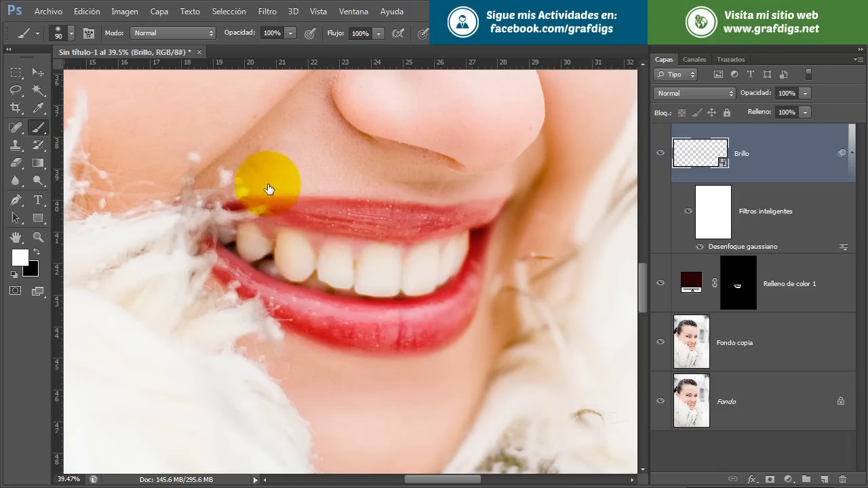
left_click(39, 239)
left_click(411, 32)
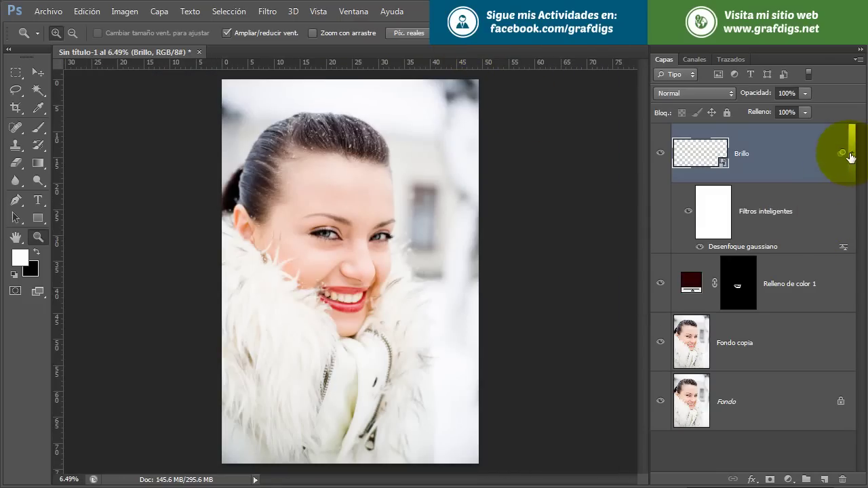
- Group the Brillo, Relleno de color 1 and Fondo copia layers together
left_click(852, 154)
left_click(749, 271, "shift")
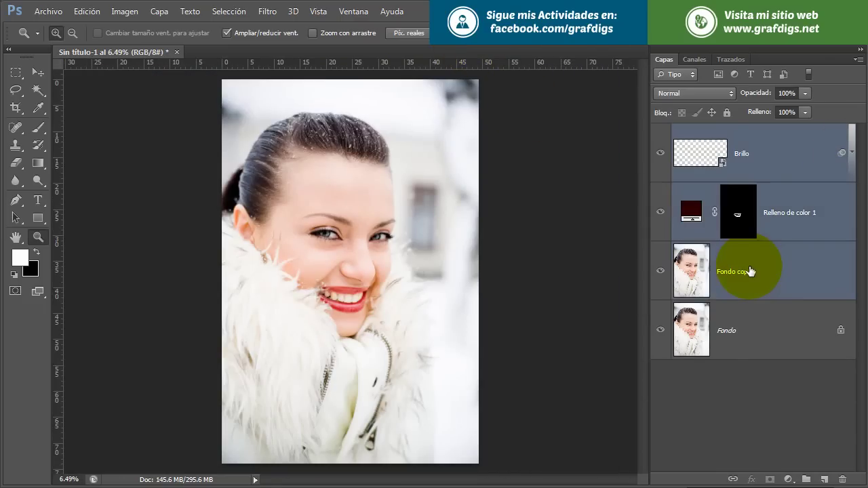
key("ctrl+g")
- Rename the new layer group to 'Labios Rojos'
double_click(715, 131)
type("La")
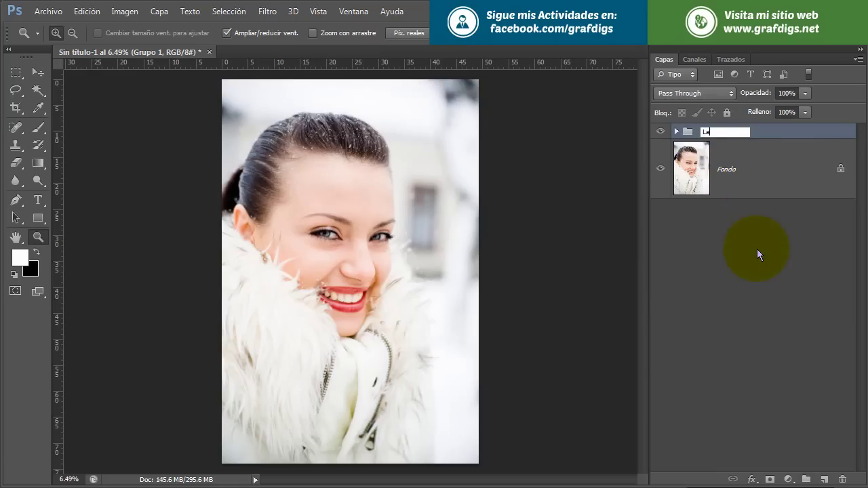
type("bios Rojos")
key("Return")
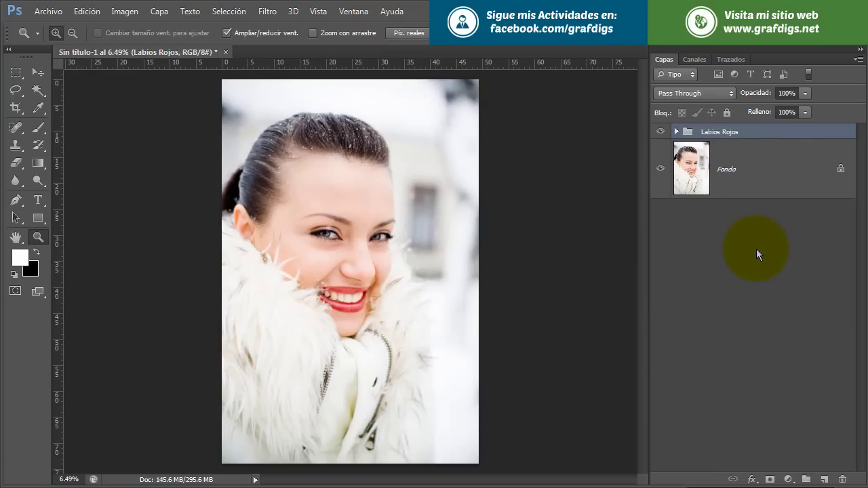
left_click(660, 131)
left_click(660, 132)
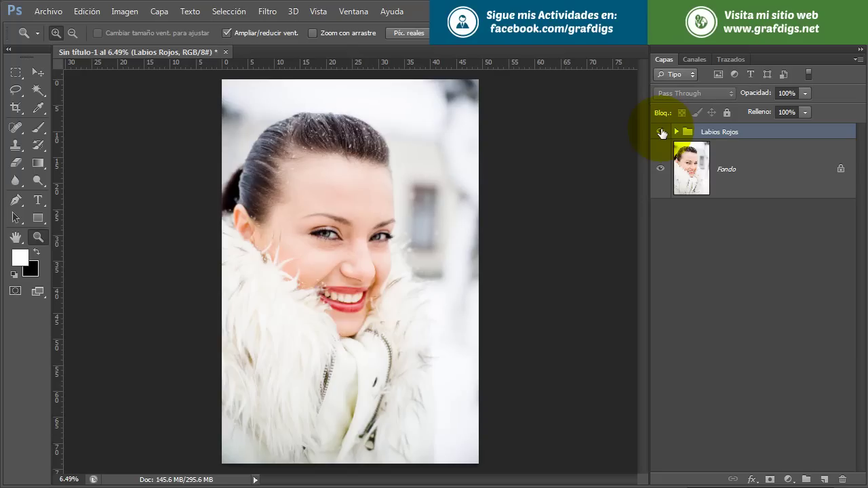
left_click(660, 132)
left_click(660, 131)
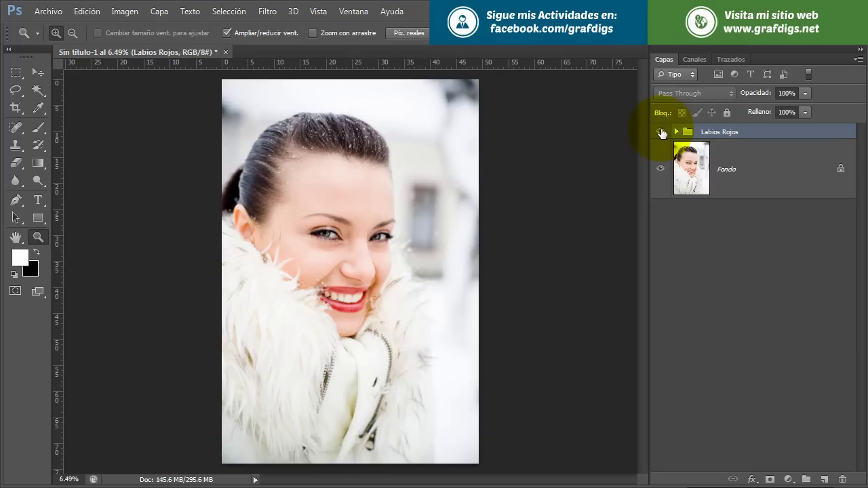